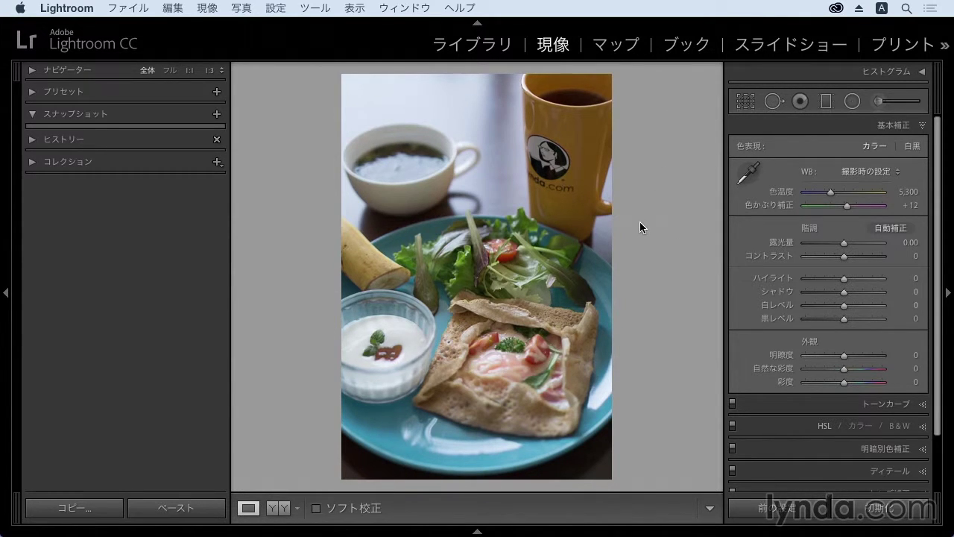
# Raise the food photo's Exposure to +1.30 and expand the History panel
pyautogui.moveTo(844, 244); pyautogui.dragTo(859, 251)
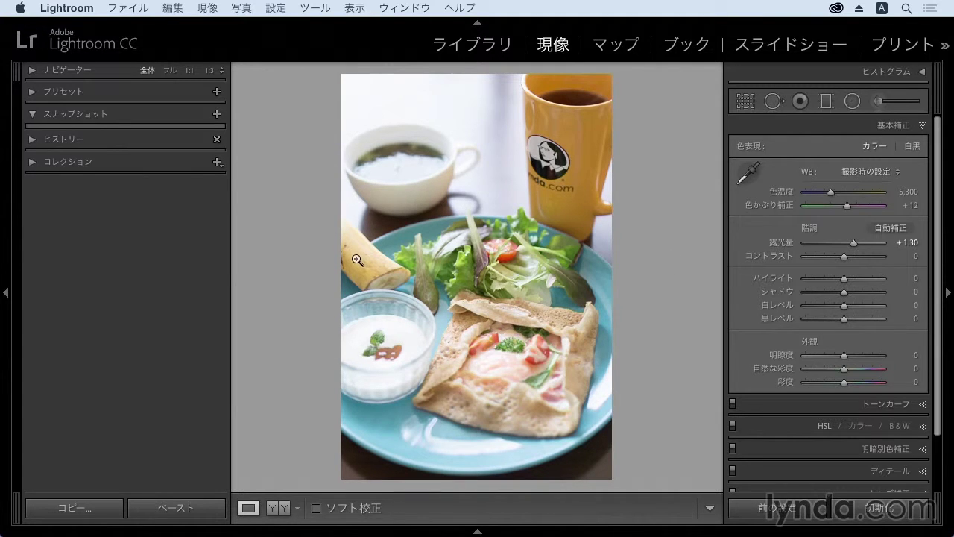
pyautogui.click(173, 140)
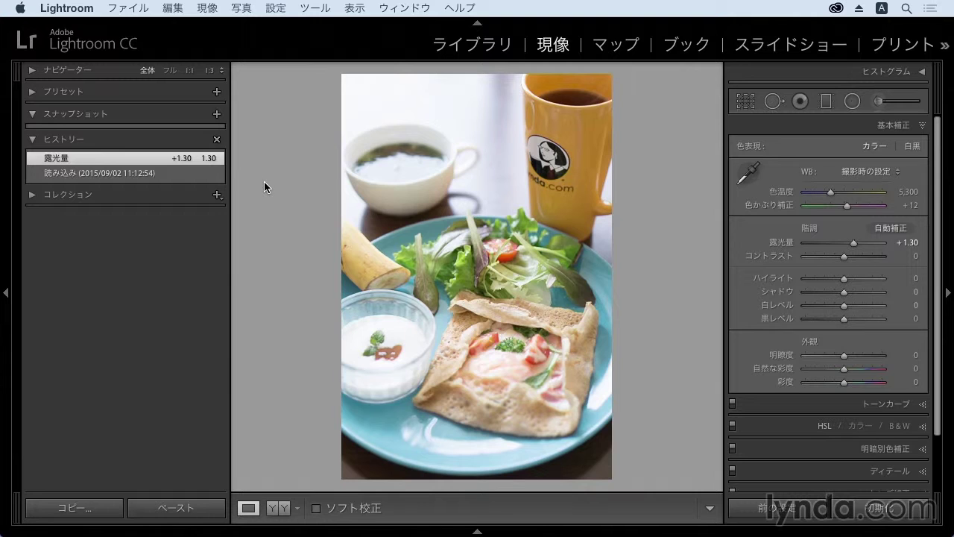
# Create a new snapshot named 露光量+1.3, using the Japanese IME for the name
pyautogui.press('super+n')
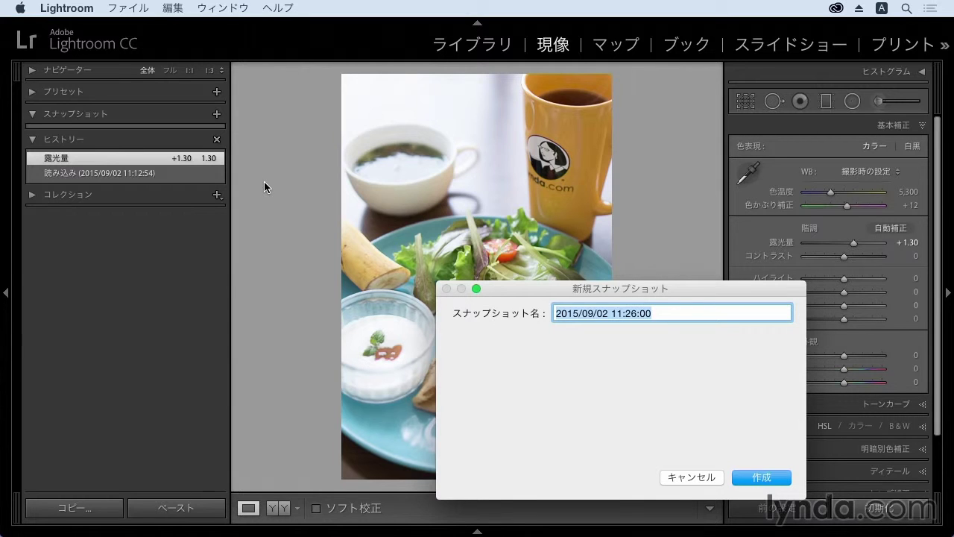
pyautogui.hotkey('ctrl', 'space')
pyautogui.write('ろこうりょ')
pyautogui.press('Tab')
pyautogui.press('Return')
pyautogui.write('ぷ')
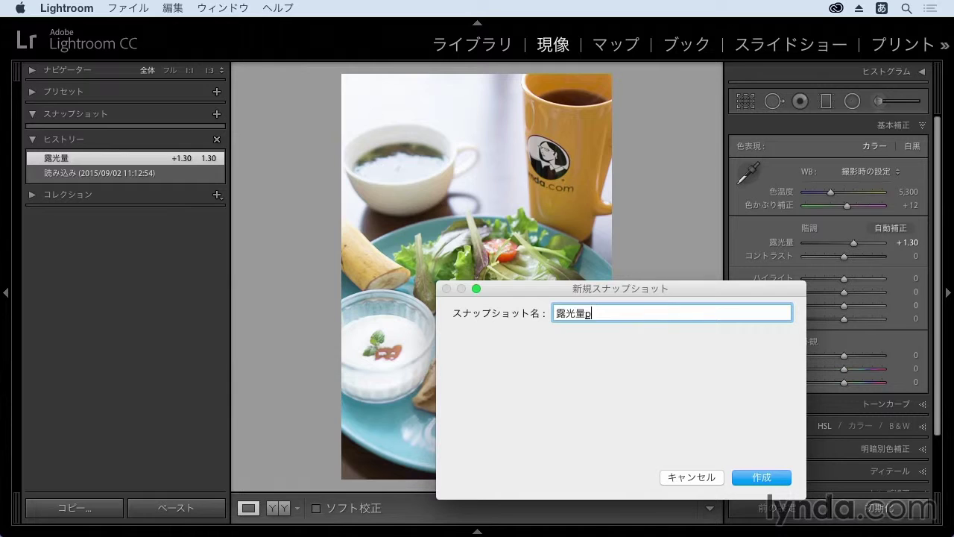
pyautogui.write('らsu')
pyautogui.press('Tab')
pyautogui.press('Return')
pyautogui.hotkey('ctrl', 'space')
pyautogui.write('1.3')
pyautogui.press('Return')
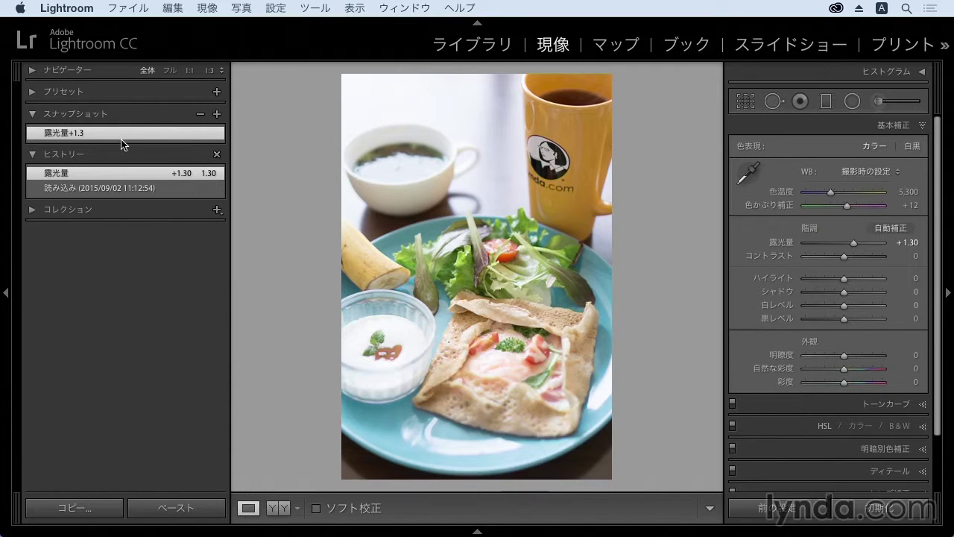
# Apply the ポジプリント調 preset from Lightroom カラープリセット to the photo
pyautogui.click(131, 95)
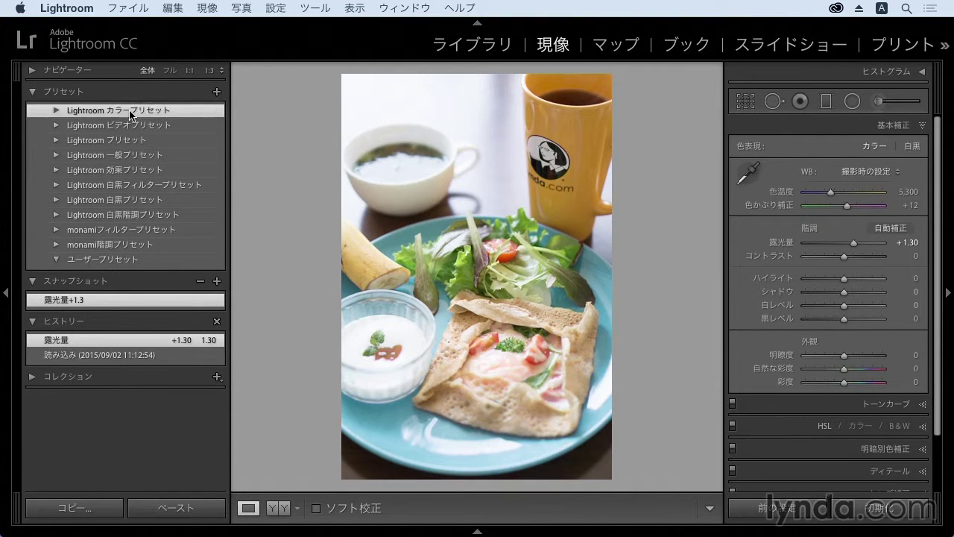
pyautogui.click(56, 111)
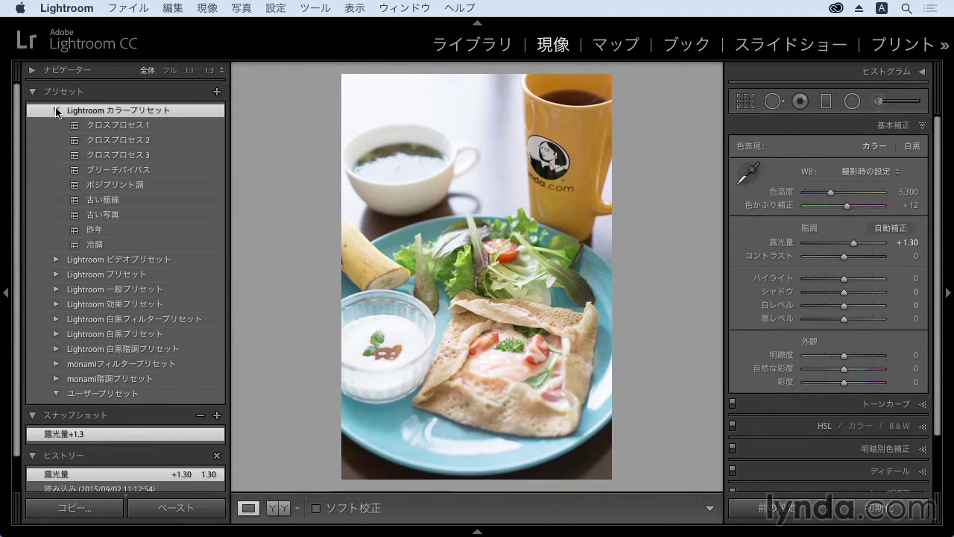
pyautogui.click(166, 187)
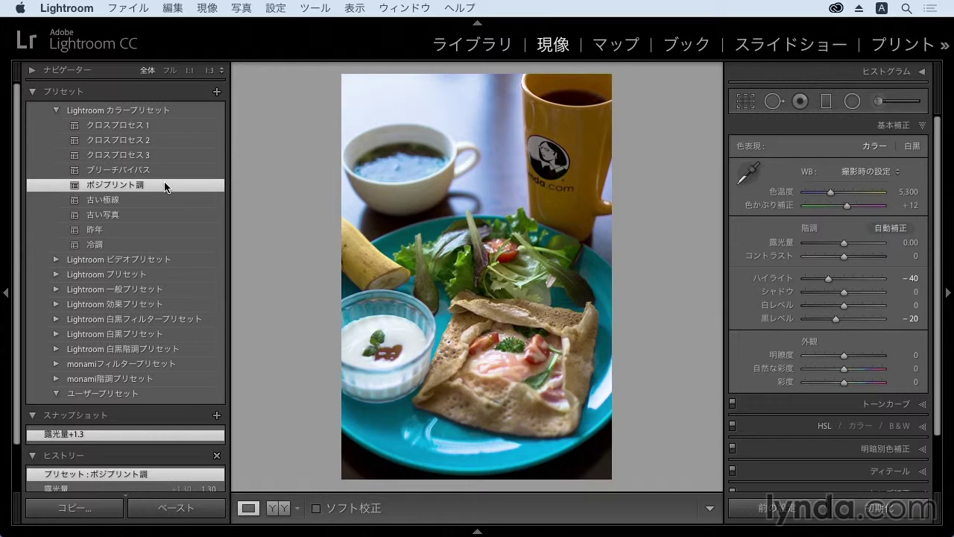
# Create a second snapshot with the default date-time name 2015/09/02 11:26:44
pyautogui.press('super+n')
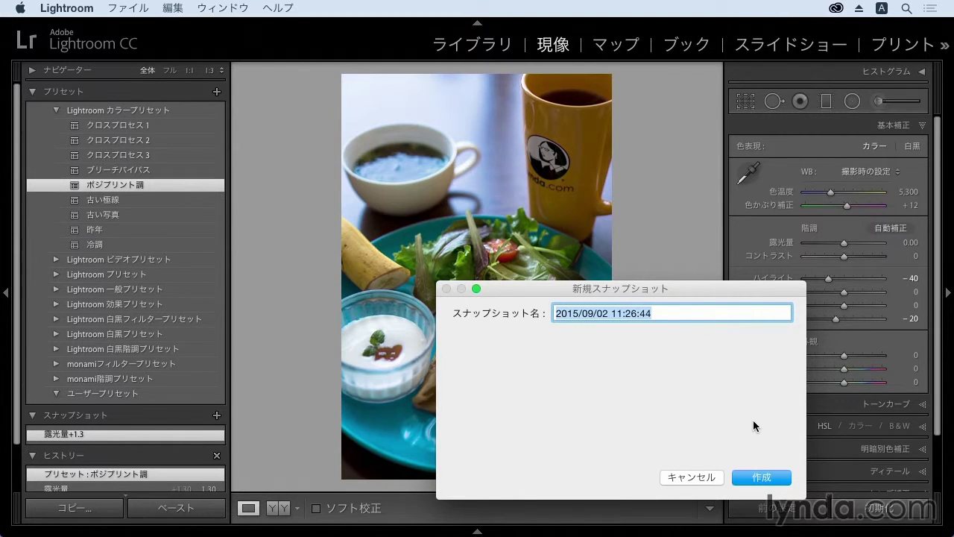
pyautogui.click(784, 480)
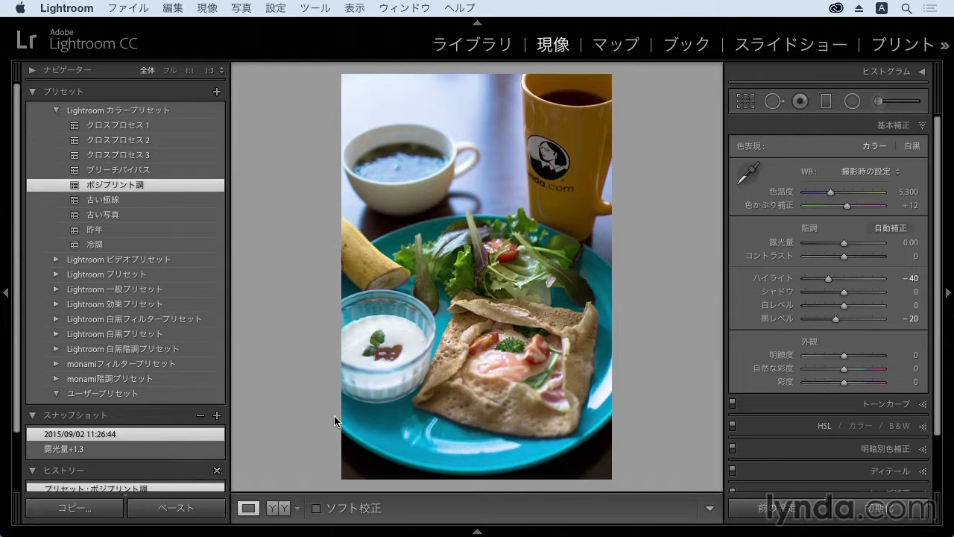
# Save the photo's metadata to file with Cmd+S and confirm with 続行
pyautogui.hotkey('ctrl', 's')
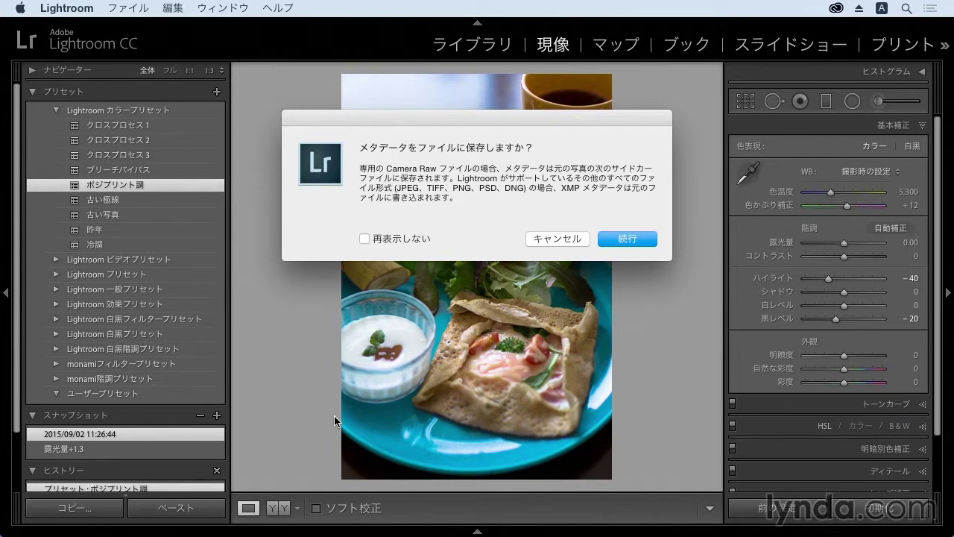
pyautogui.click(646, 239)
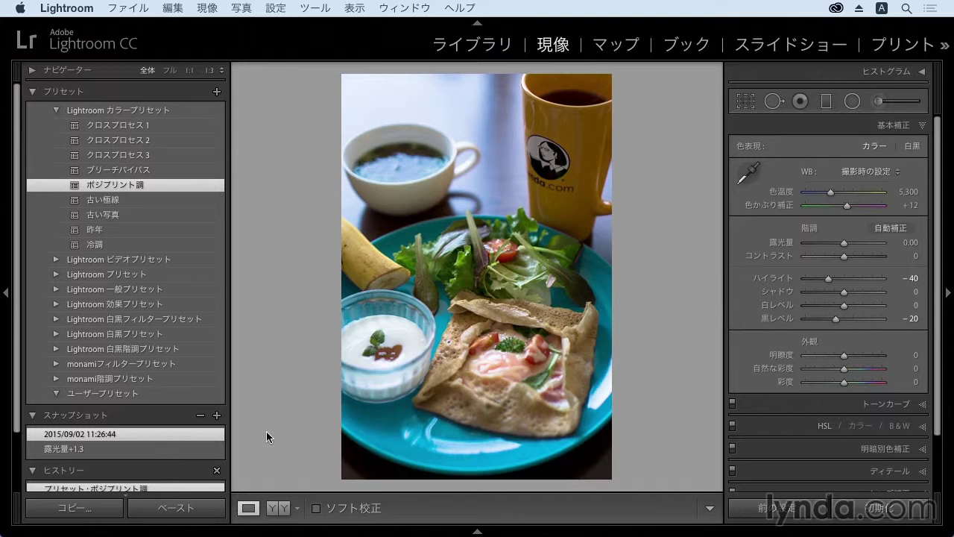
# Open the photo via 他のツールで編集 > Photoshop でスマートオブジェクトとして開く
pyautogui.rightClick(552, 295)
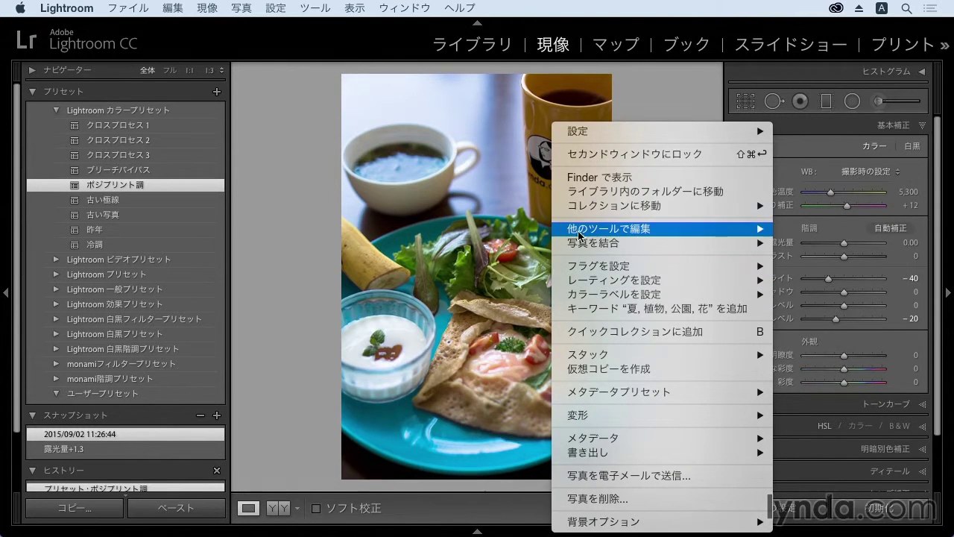
pyautogui.moveTo(656, 228)
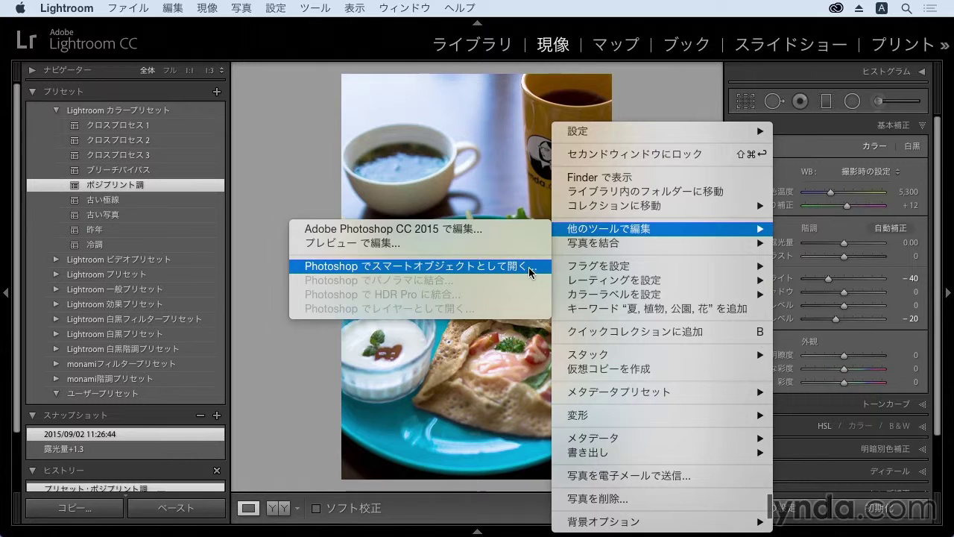
pyautogui.click(532, 266)
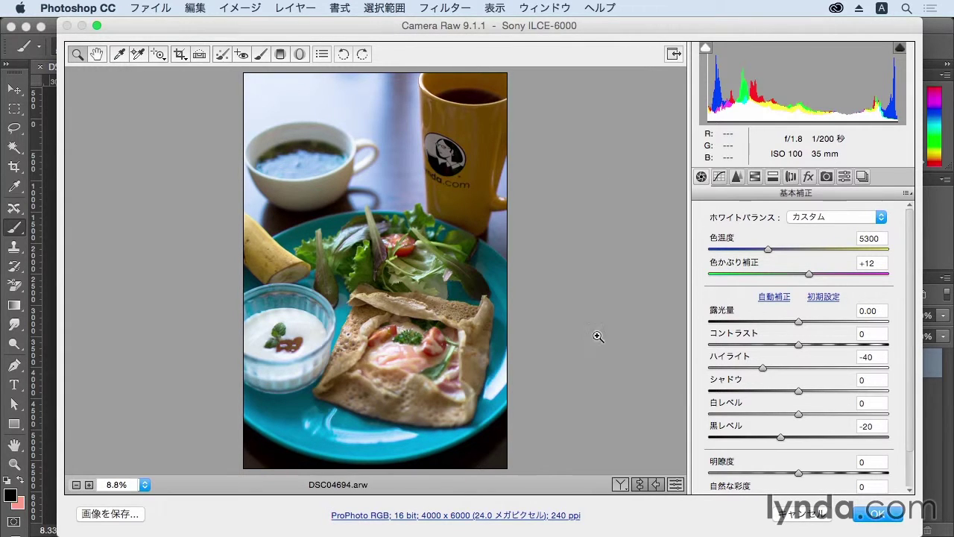
# In Camera Raw's Snapshots tab, preview 露光量+1.3, then 2015/09/02 11:26:44
pyautogui.click(861, 176)
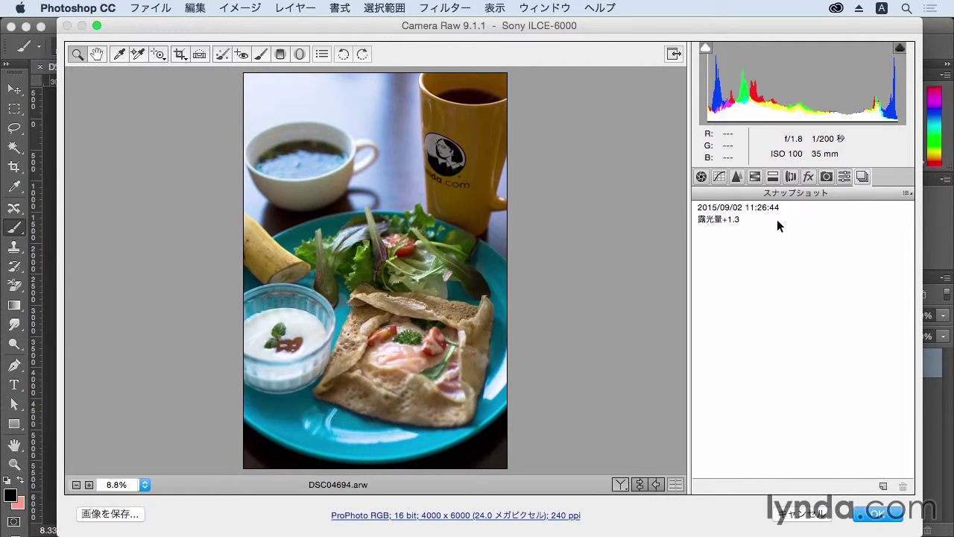
pyautogui.click(719, 219)
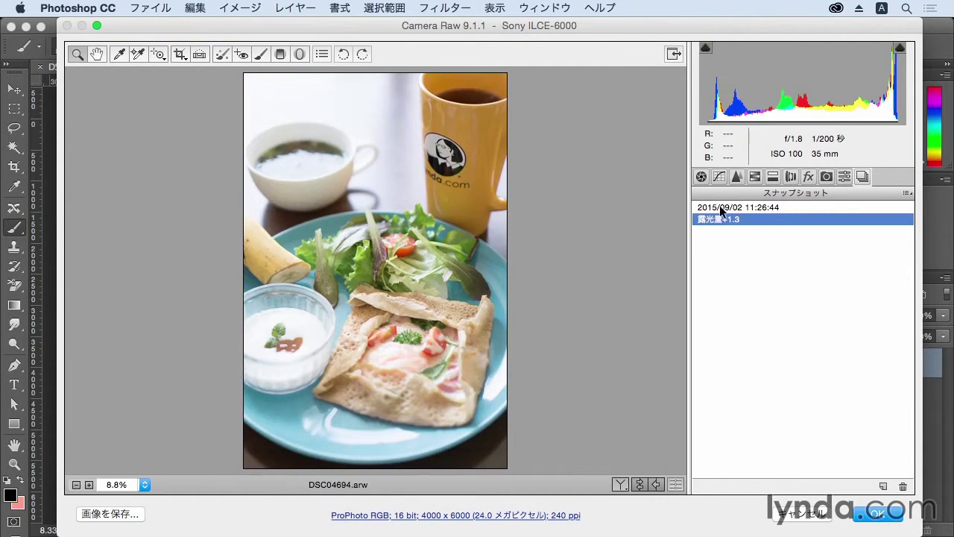
pyautogui.click(719, 207)
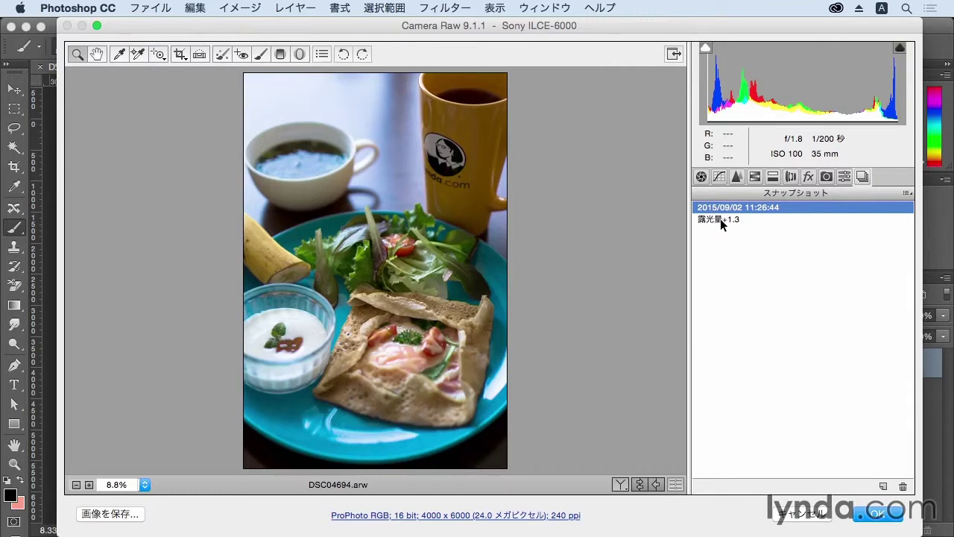